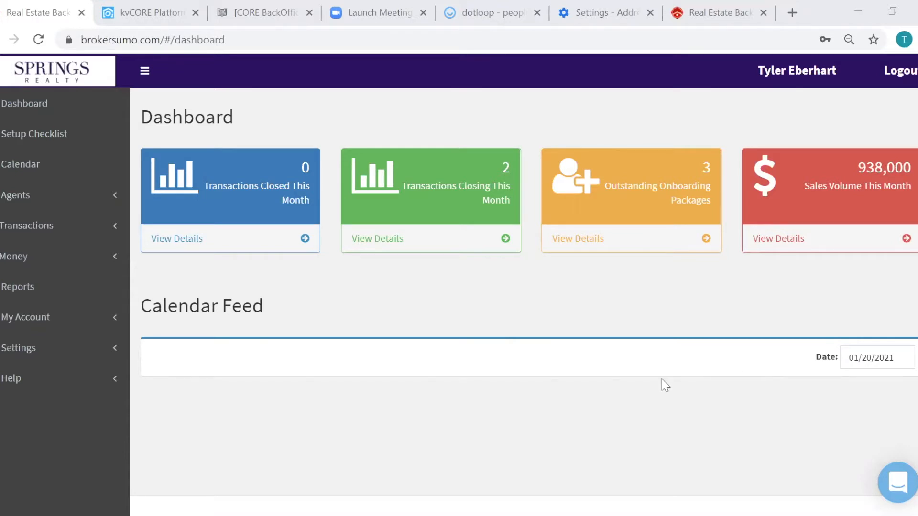
- Open the pending selling transaction in Monument, closing 01/22/2021, from the transaction records
{"action": "left_click", "coordinate": [47, 228]}
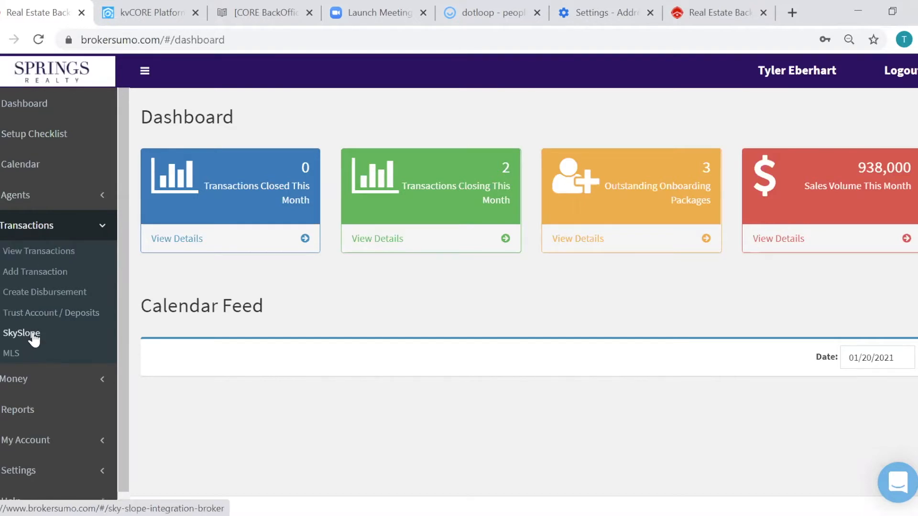
{"action": "left_click", "coordinate": [43, 257]}
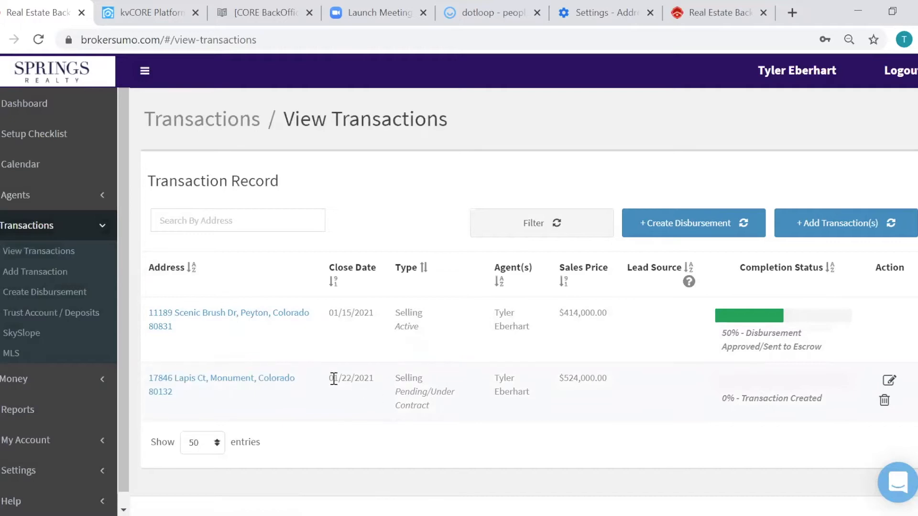
{"action": "left_click", "coordinate": [175, 380]}
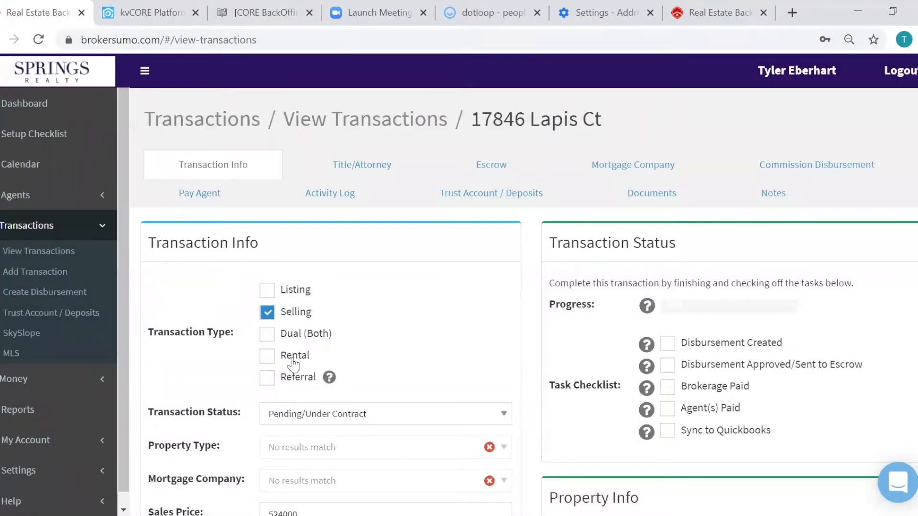
- Review the transaction's status, sales price, dates, commissions, property info, buyer and seller info, and selling agent's commission plan
{"action": "scroll", "coordinate": [421, 265], "scroll_direction": "down", "scroll_amount": 4}
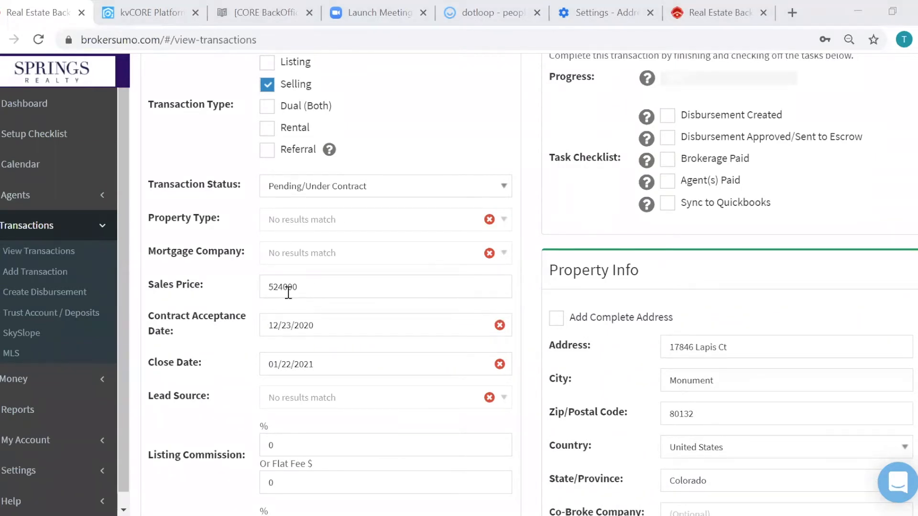
{"action": "scroll", "coordinate": [266, 138], "scroll_direction": "up", "scroll_amount": 3}
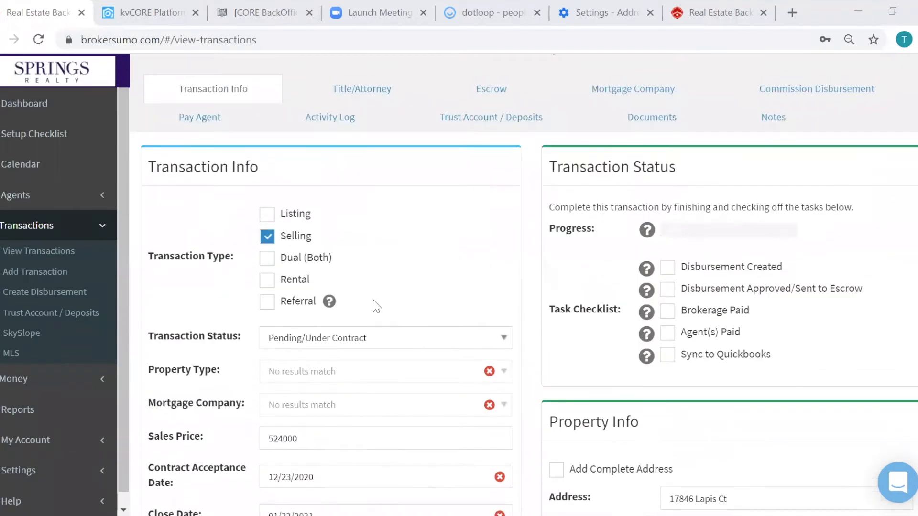
{"action": "scroll", "coordinate": [401, 291], "scroll_direction": "down", "scroll_amount": 2}
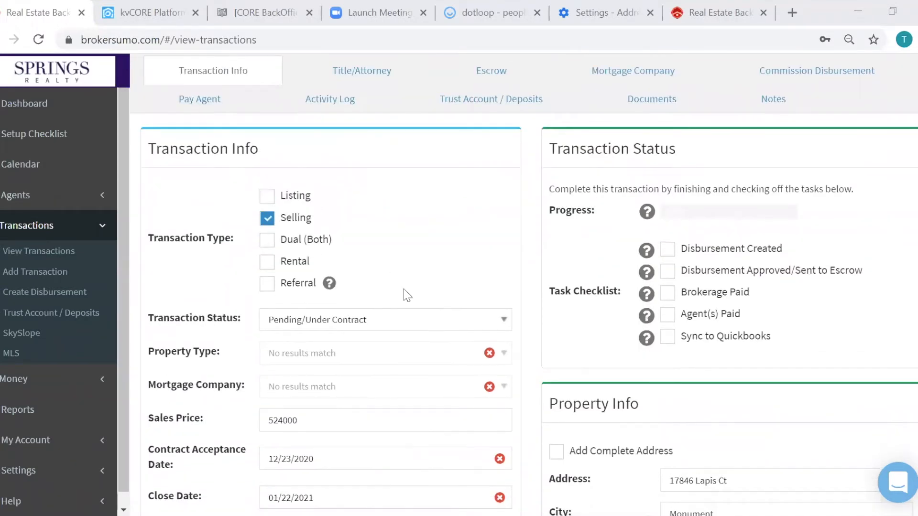
{"action": "scroll", "coordinate": [350, 275], "scroll_direction": "down", "scroll_amount": 1}
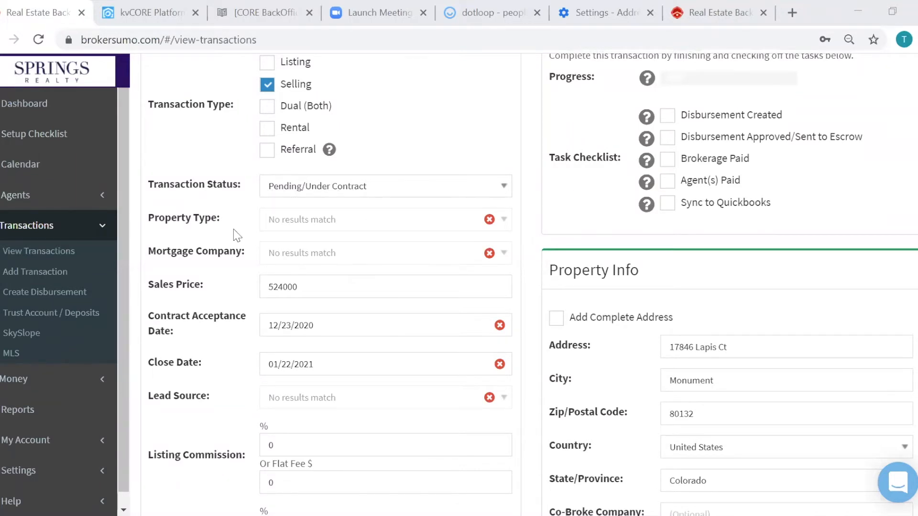
{"action": "scroll", "coordinate": [236, 235], "scroll_direction": "down", "scroll_amount": 1}
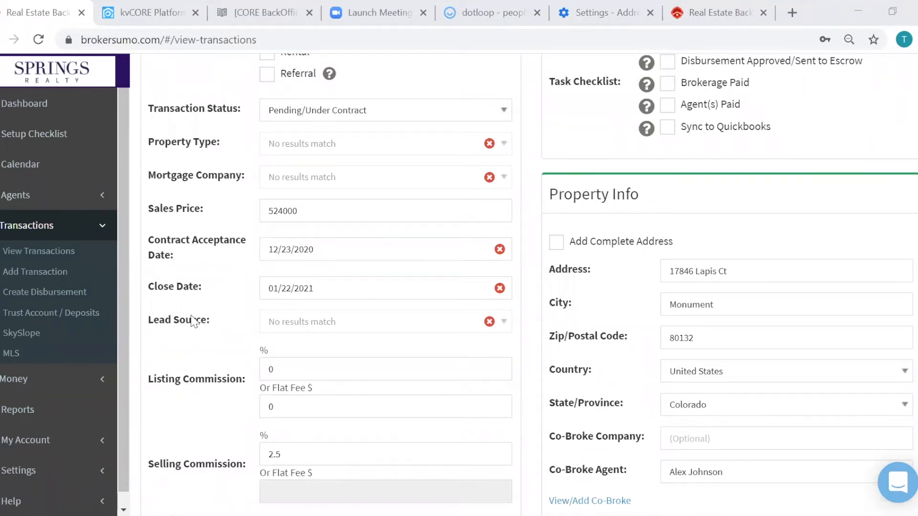
{"action": "scroll", "coordinate": [195, 301], "scroll_direction": "down", "scroll_amount": 1}
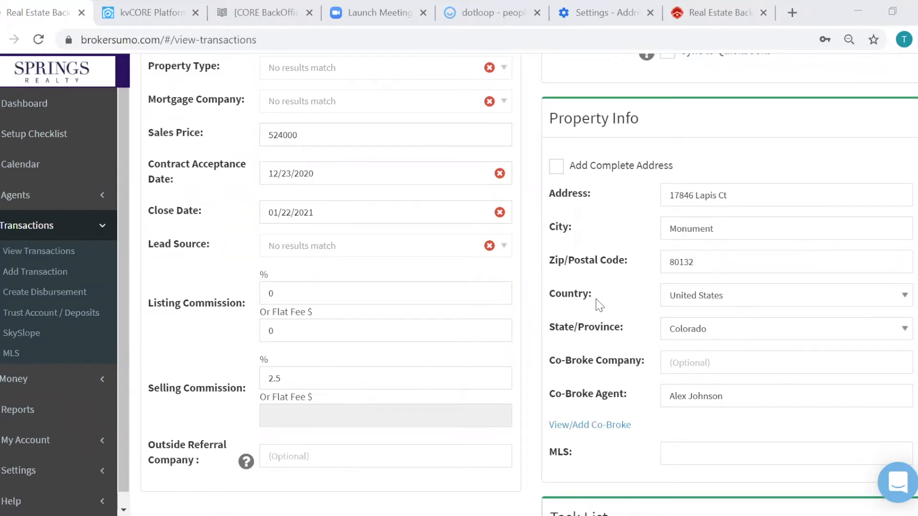
{"action": "scroll", "coordinate": [616, 292], "scroll_direction": "down", "scroll_amount": 4}
{"action": "scroll", "coordinate": [626, 288], "scroll_direction": "down", "scroll_amount": 2}
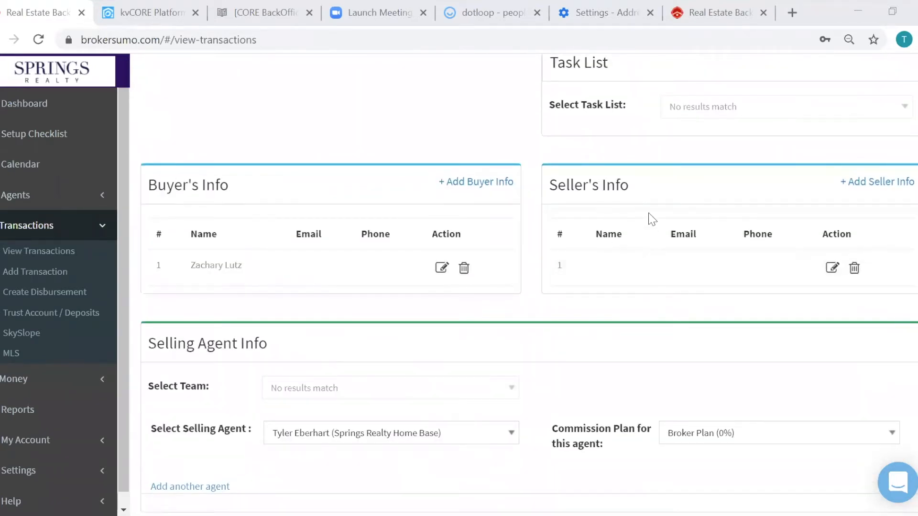
{"action": "scroll", "coordinate": [591, 259], "scroll_direction": "down", "scroll_amount": 2}
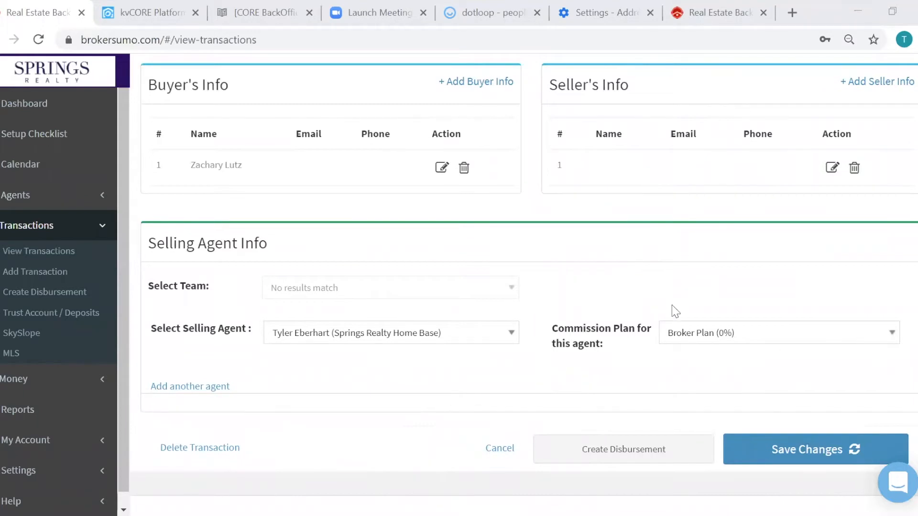
{"action": "scroll", "coordinate": [742, 351], "scroll_direction": "up", "scroll_amount": 3}
{"action": "scroll", "coordinate": [743, 351], "scroll_direction": "up", "scroll_amount": 10}
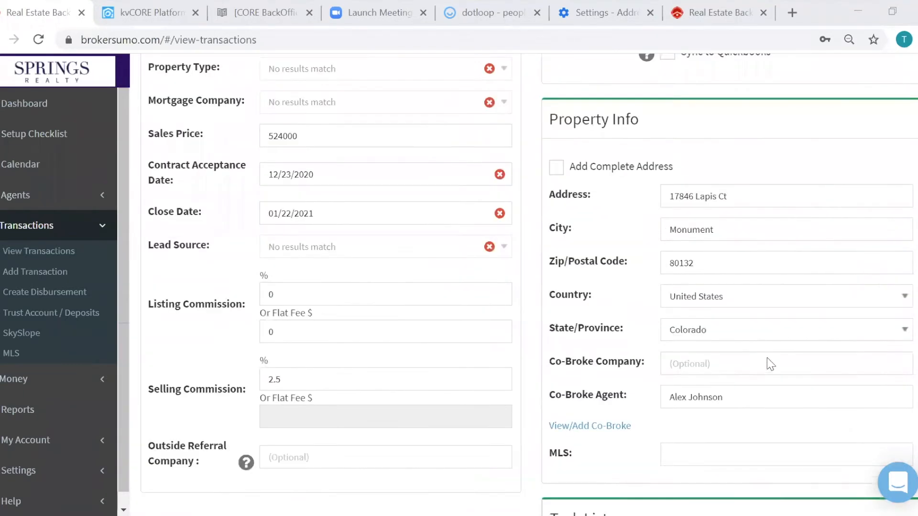
{"action": "scroll", "coordinate": [688, 355], "scroll_direction": "down", "scroll_amount": 2}
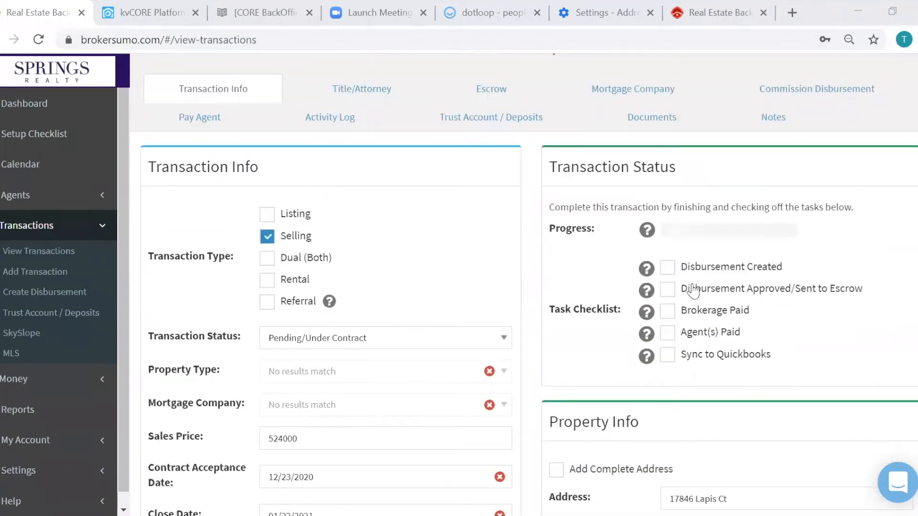
- Examine the transaction status task checklist, from Disbursement Created through Agent(s) Paid
{"action": "left_click_drag", "start_coordinate": [678, 267], "coordinate": [773, 337]}
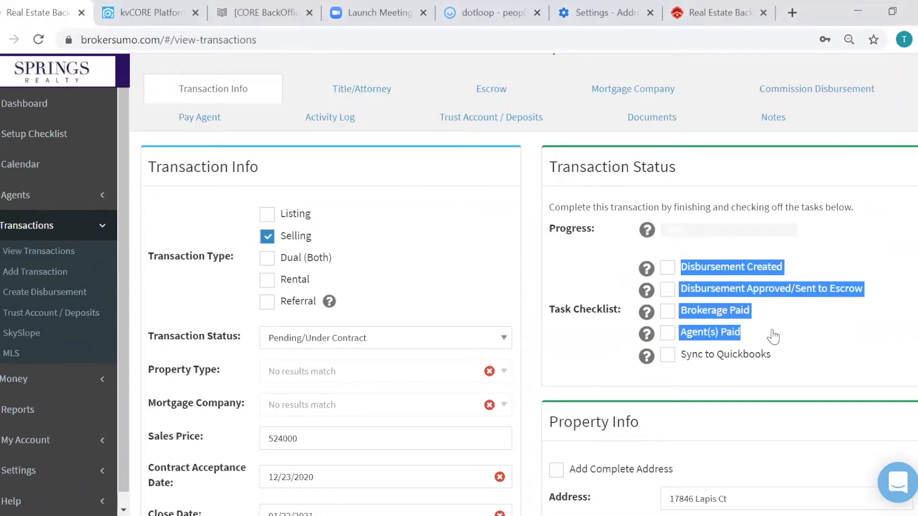
{"action": "left_click_drag", "start_coordinate": [772, 337], "coordinate": [788, 267]}
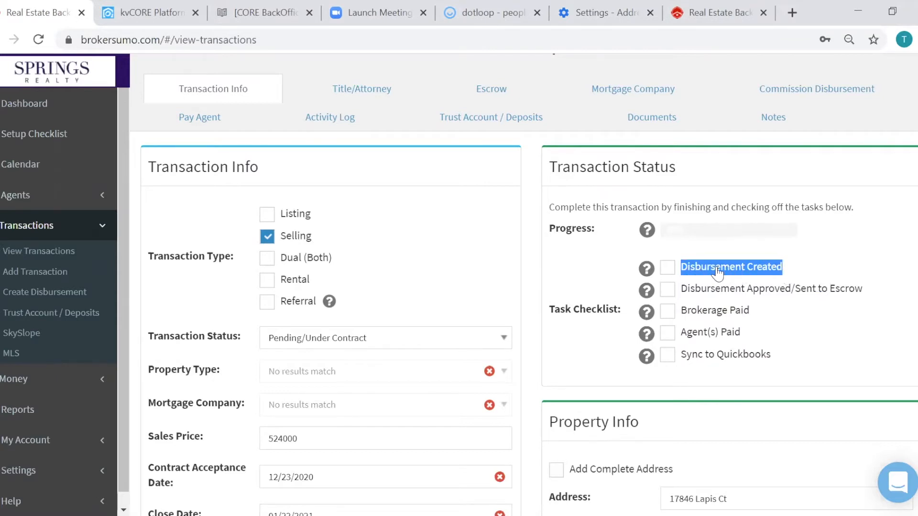
{"action": "left_click", "coordinate": [550, 282]}
{"action": "scroll", "coordinate": [559, 323], "scroll_direction": "up", "scroll_amount": 2}
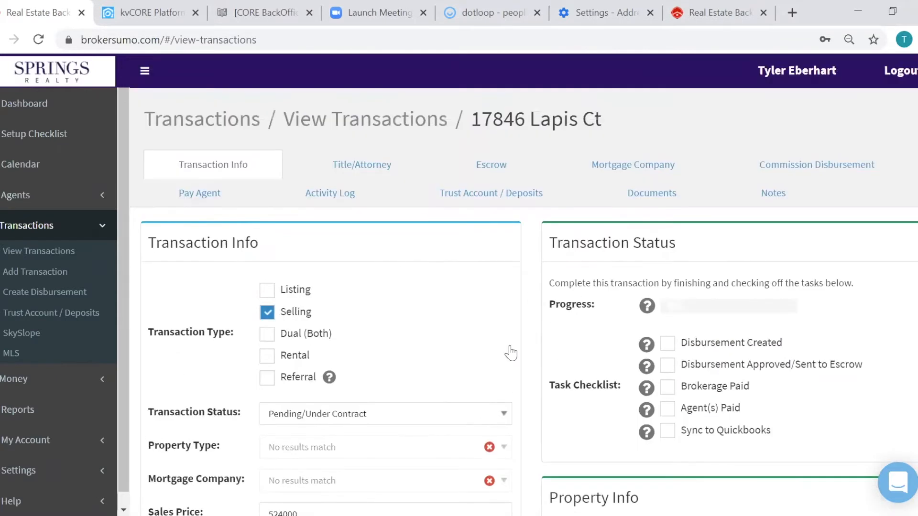
- Open the transaction's commission disbursement form and check the brokerage gross commission and the pre-commission TC Fee debit
{"action": "left_click", "coordinate": [830, 163]}
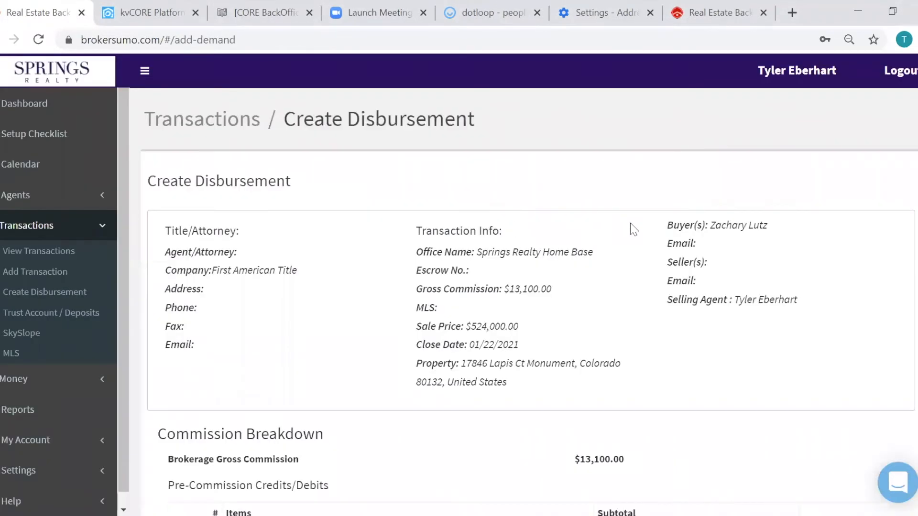
{"action": "scroll", "coordinate": [629, 223], "scroll_direction": "down", "scroll_amount": 3}
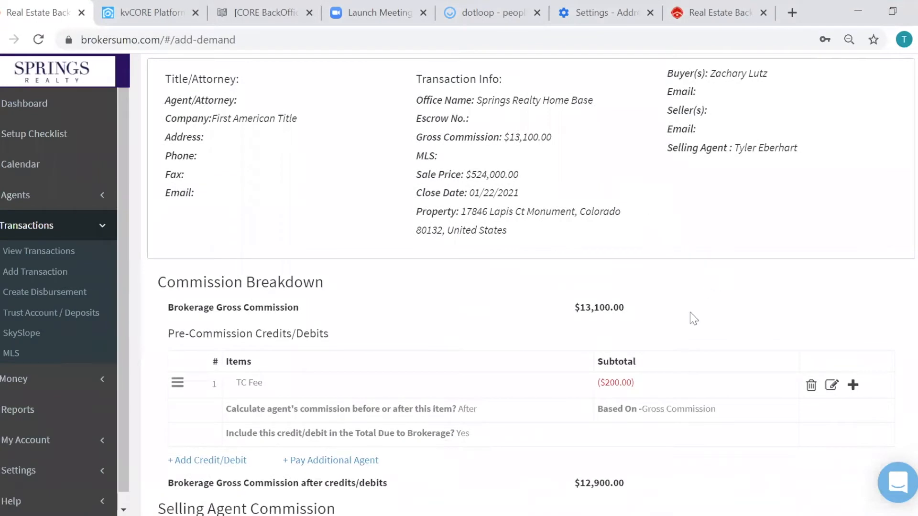
{"action": "left_click_drag", "start_coordinate": [628, 308], "coordinate": [544, 311]}
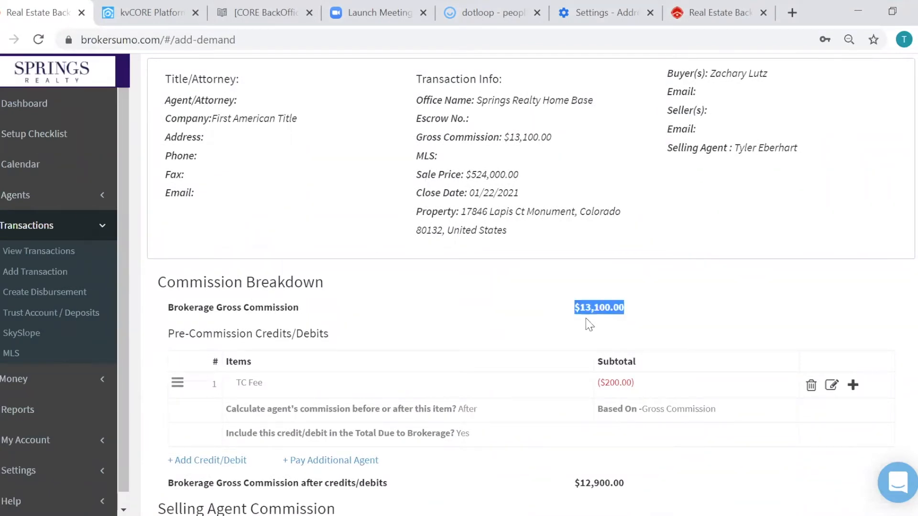
{"action": "scroll", "coordinate": [672, 308], "scroll_direction": "down", "scroll_amount": 2}
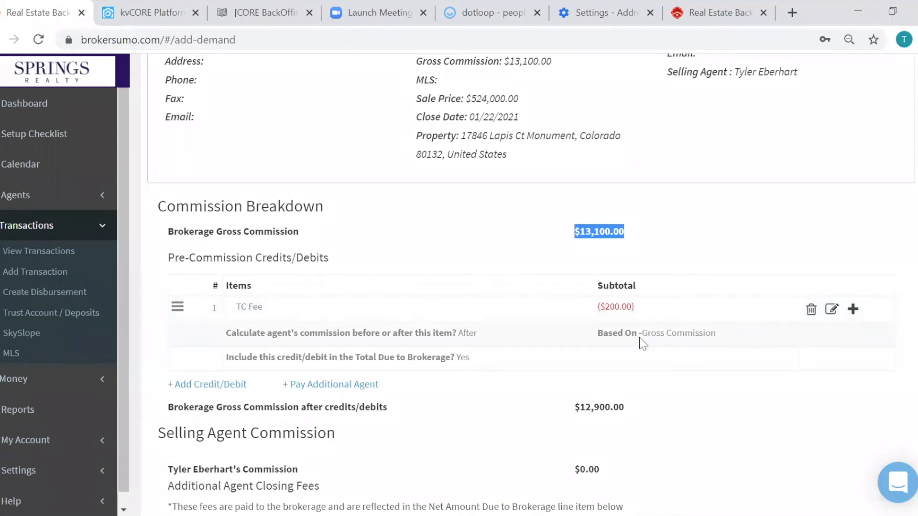
{"action": "scroll", "coordinate": [648, 327], "scroll_direction": "down", "scroll_amount": 2}
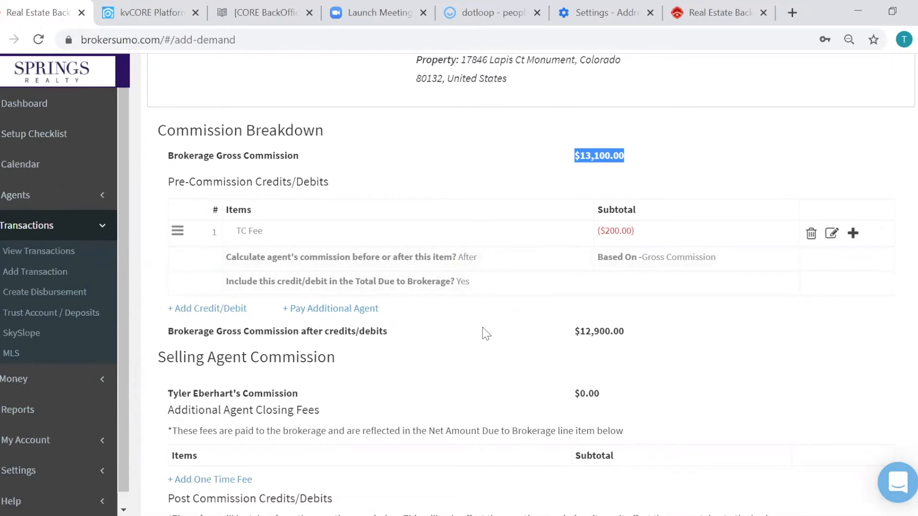
- Examine the Selling Agent Commission section, including the agent's commission, additional closing fees and post-commission credits/debits
{"action": "scroll", "coordinate": [484, 330], "scroll_direction": "down", "scroll_amount": 3}
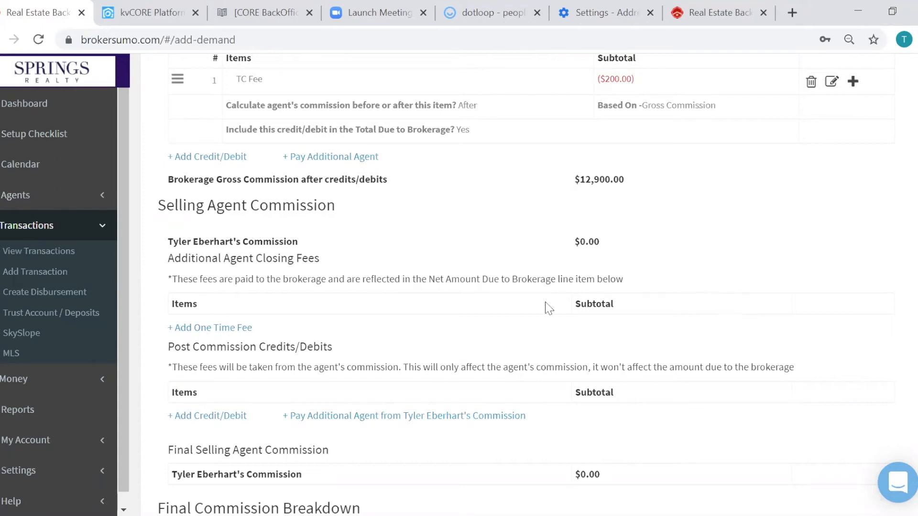
{"action": "scroll", "coordinate": [288, 218], "scroll_direction": "down", "scroll_amount": 1}
{"action": "scroll", "coordinate": [311, 238], "scroll_direction": "up", "scroll_amount": 1}
{"action": "left_click_drag", "start_coordinate": [159, 206], "coordinate": [313, 206]}
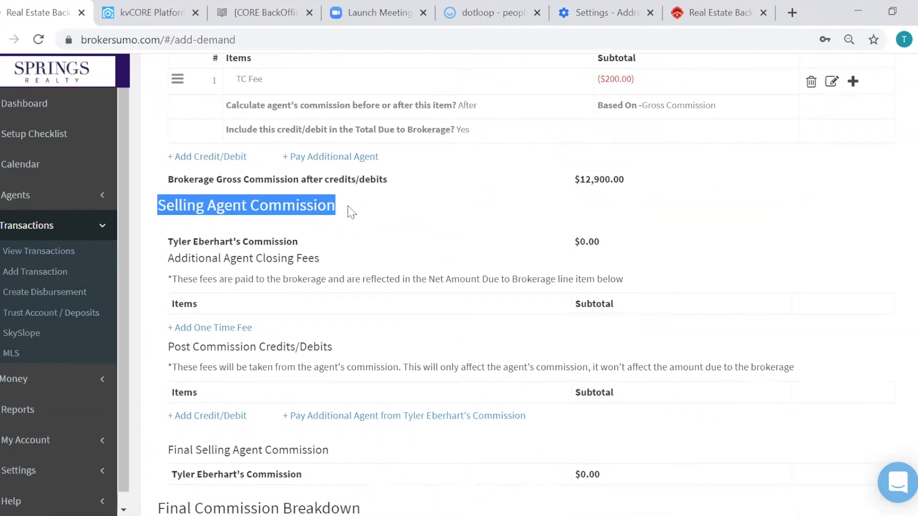
{"action": "scroll", "coordinate": [351, 211], "scroll_direction": "down", "scroll_amount": 2}
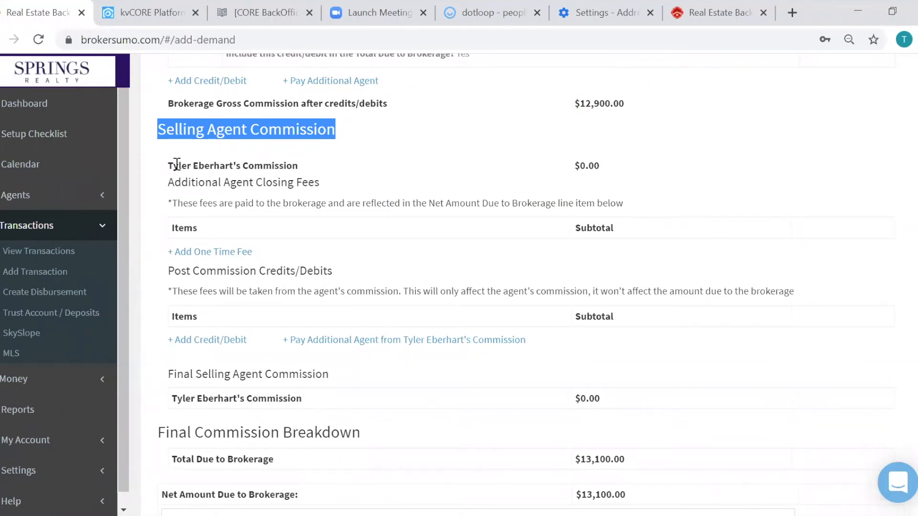
{"action": "left_click_drag", "start_coordinate": [168, 166], "coordinate": [298, 166]}
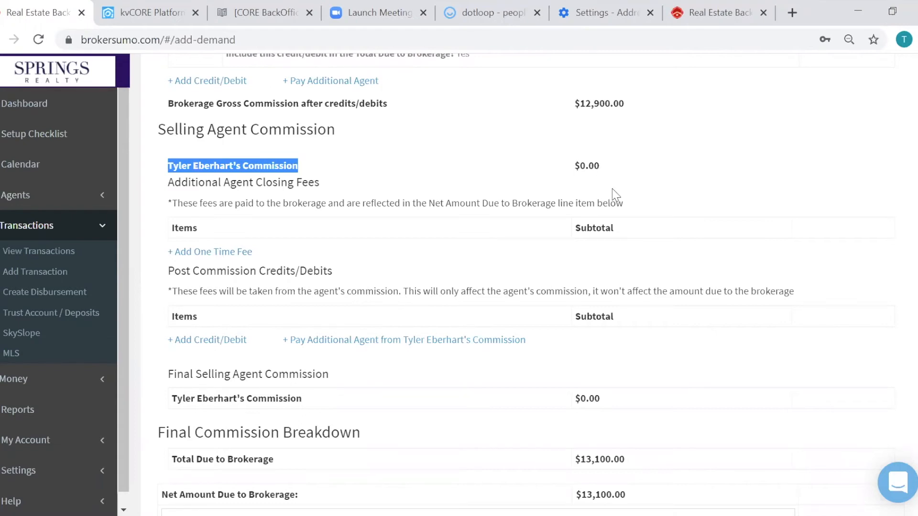
{"action": "scroll", "coordinate": [615, 195], "scroll_direction": "down", "scroll_amount": 2}
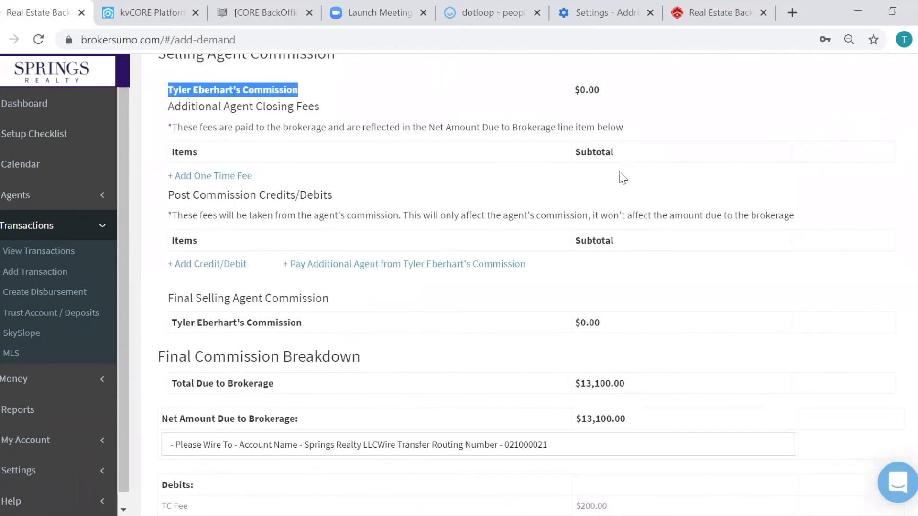
{"action": "scroll", "coordinate": [624, 165], "scroll_direction": "up", "scroll_amount": 2}
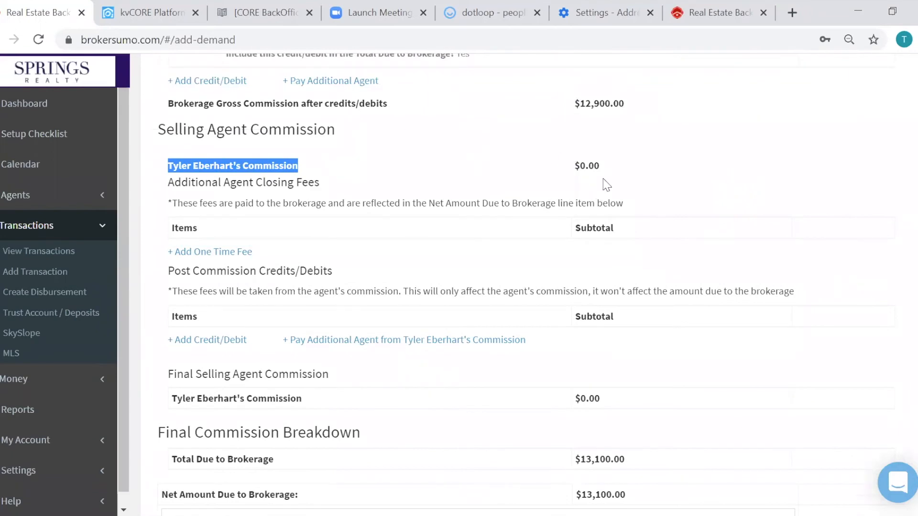
- Check the Final Commission Breakdown for the total and net amounts due to the brokerage and the net amount due to the agent
{"action": "scroll", "coordinate": [606, 191], "scroll_direction": "down", "scroll_amount": 8}
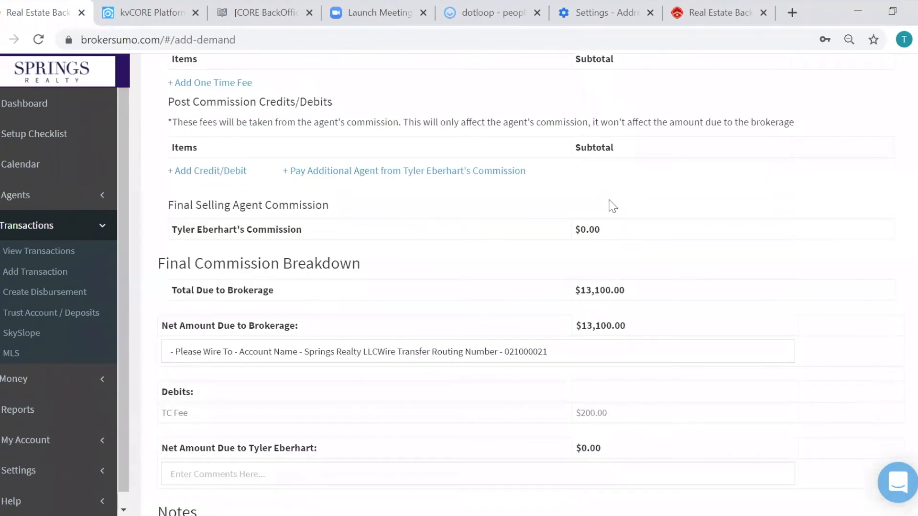
{"action": "scroll", "coordinate": [620, 210], "scroll_direction": "up", "scroll_amount": 2}
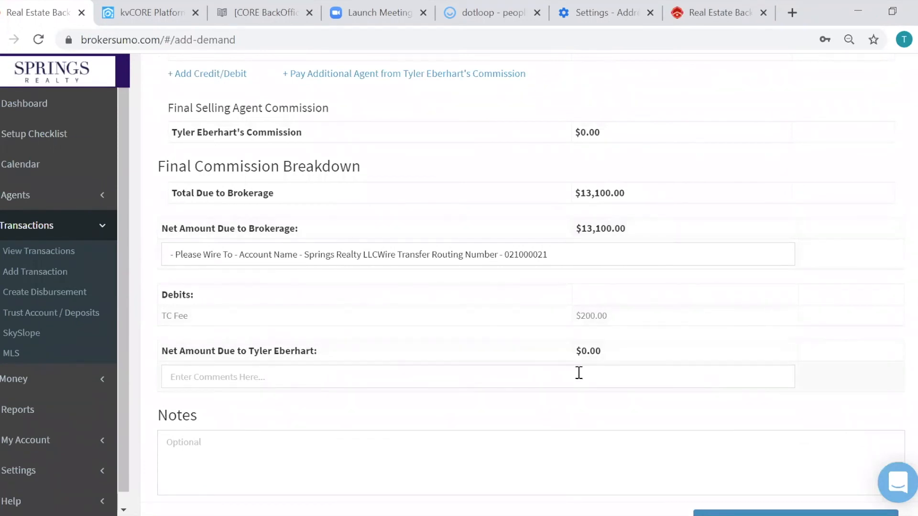
{"action": "left_click_drag", "start_coordinate": [627, 229], "coordinate": [563, 238]}
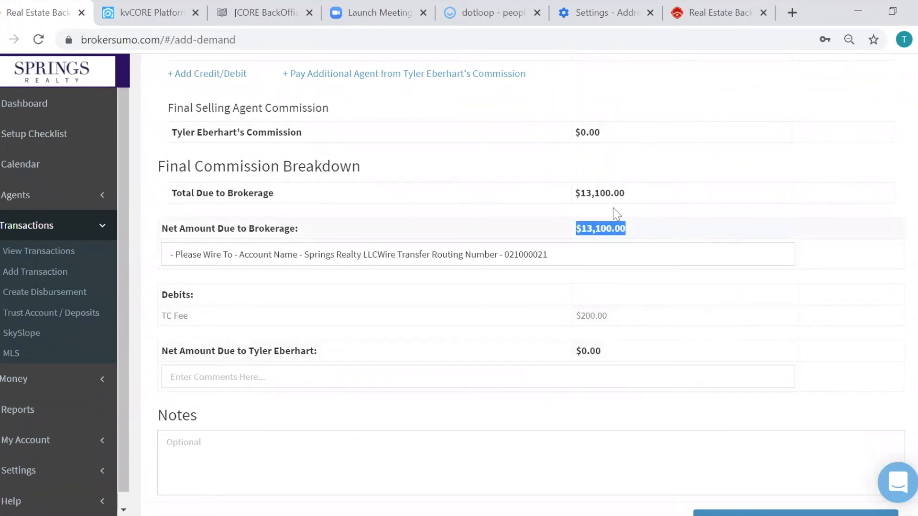
{"action": "left_click_drag", "start_coordinate": [647, 195], "coordinate": [575, 196]}
{"action": "left_click_drag", "start_coordinate": [635, 229], "coordinate": [566, 235]}
{"action": "scroll", "coordinate": [666, 264], "scroll_direction": "down", "scroll_amount": 2}
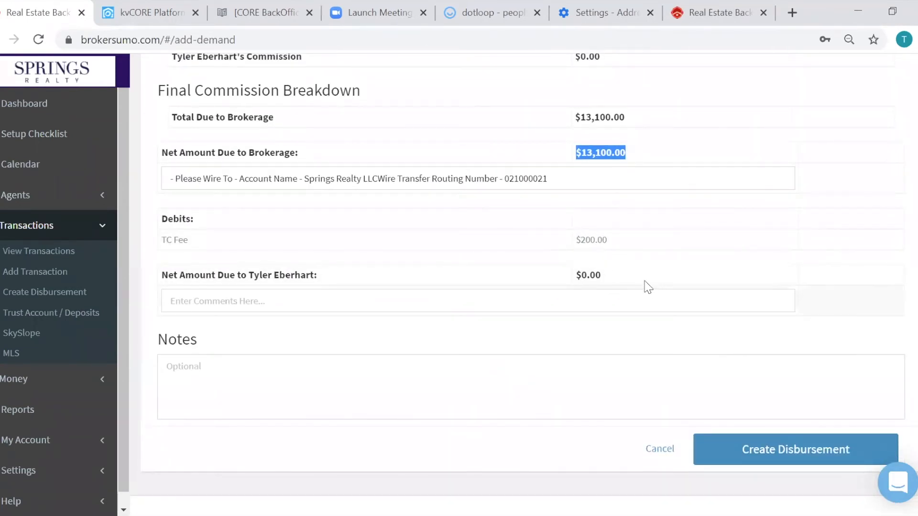
{"action": "left_click_drag", "start_coordinate": [617, 277], "coordinate": [552, 276]}
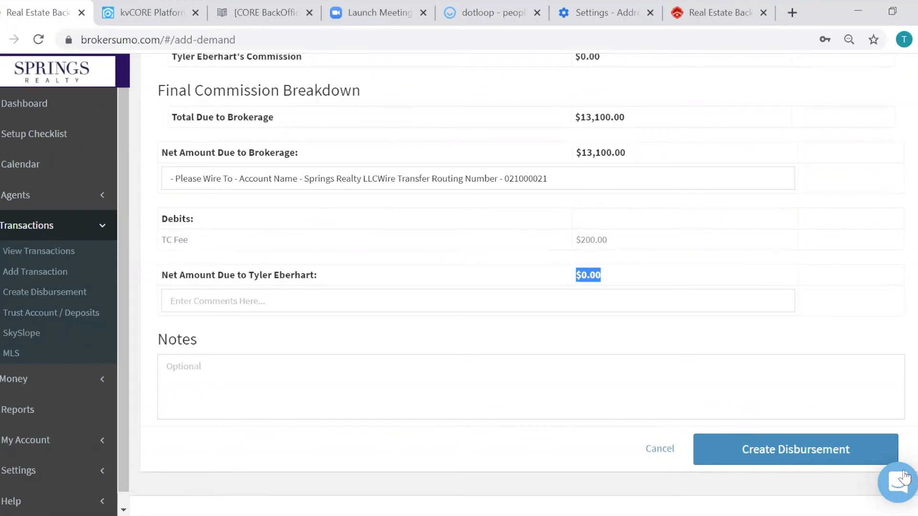
- Create the disbursement for the transaction and look over the resulting commission disbursement record
{"action": "left_click", "coordinate": [803, 452]}
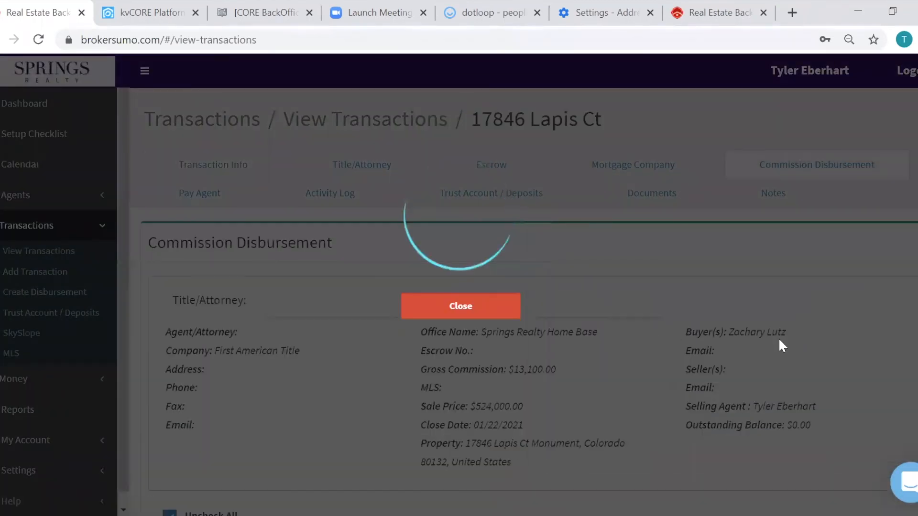
{"action": "scroll", "coordinate": [792, 311], "scroll_direction": "down", "scroll_amount": 4}
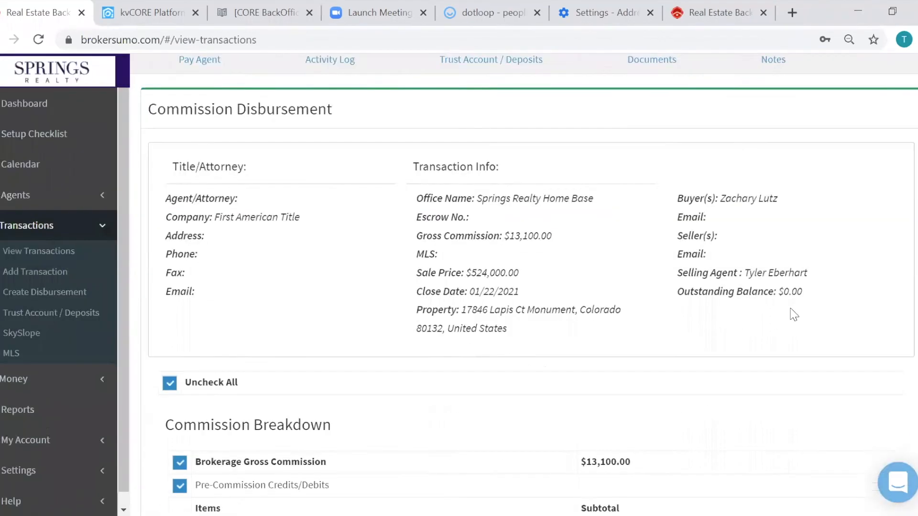
{"action": "scroll", "coordinate": [791, 301], "scroll_direction": "up", "scroll_amount": 3}
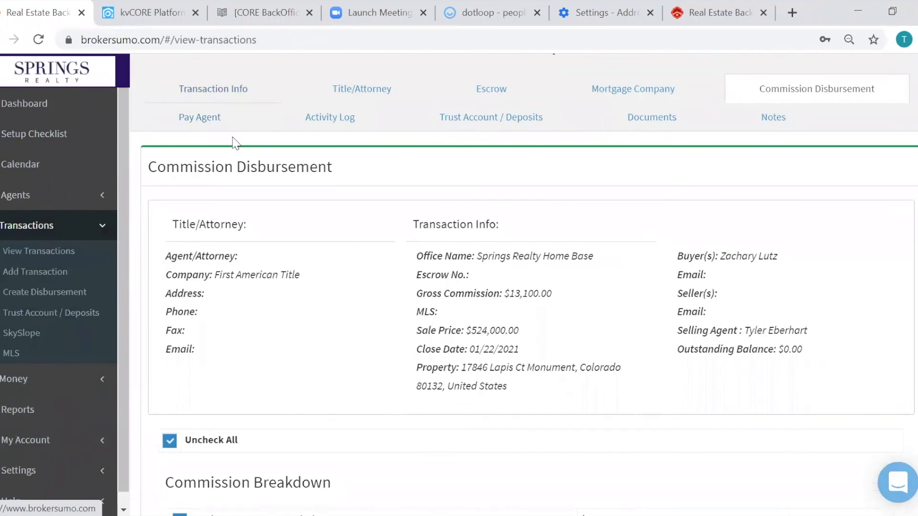
- Open the approval email request for the created disbursement from the transaction info, view the available brokers, and close it without sending
{"action": "left_click", "coordinate": [218, 90]}
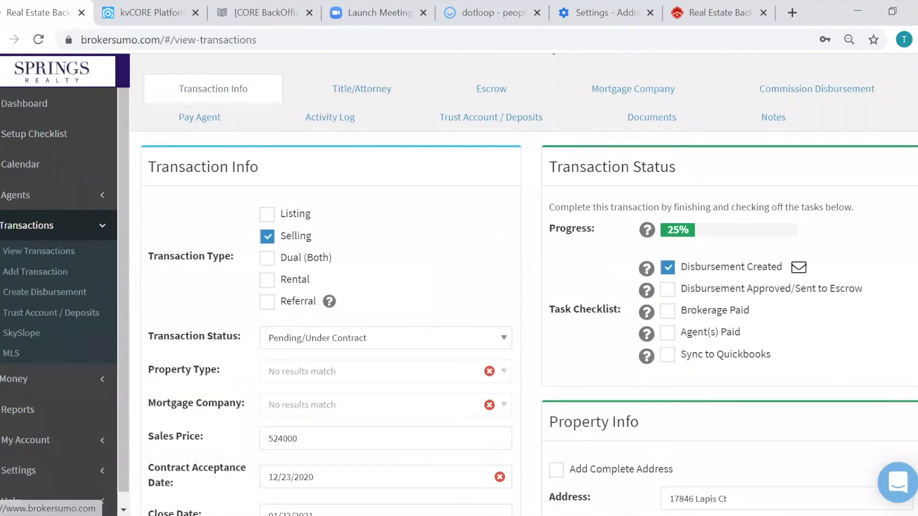
{"action": "left_click", "coordinate": [798, 268]}
{"action": "left_click", "coordinate": [466, 139]}
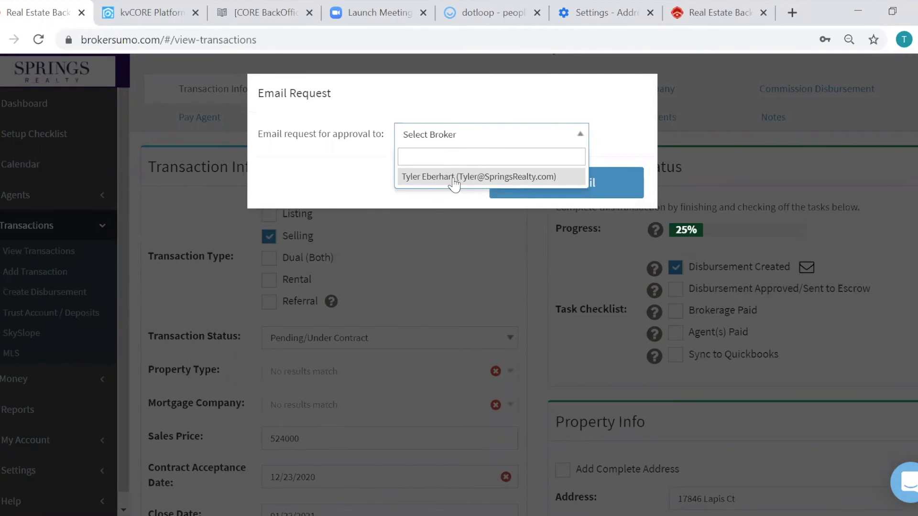
{"action": "left_click", "coordinate": [381, 148]}
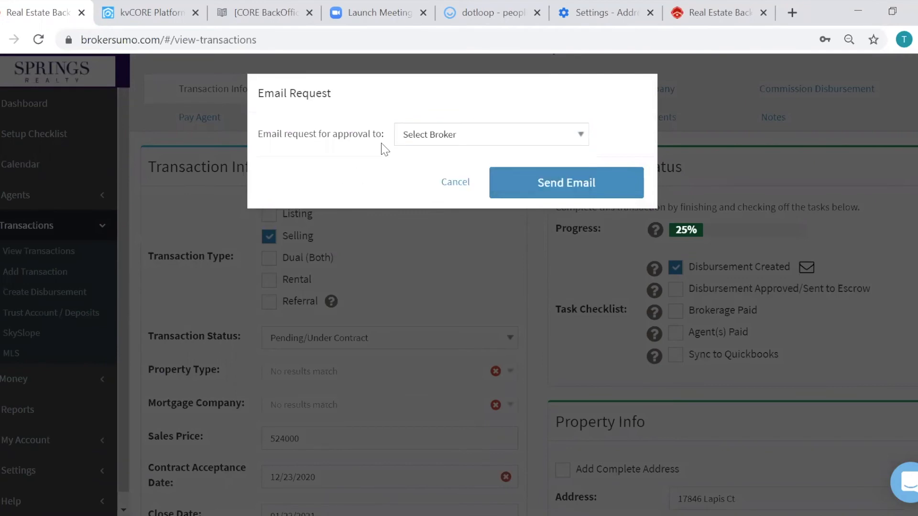
{"action": "left_click", "coordinate": [457, 183]}
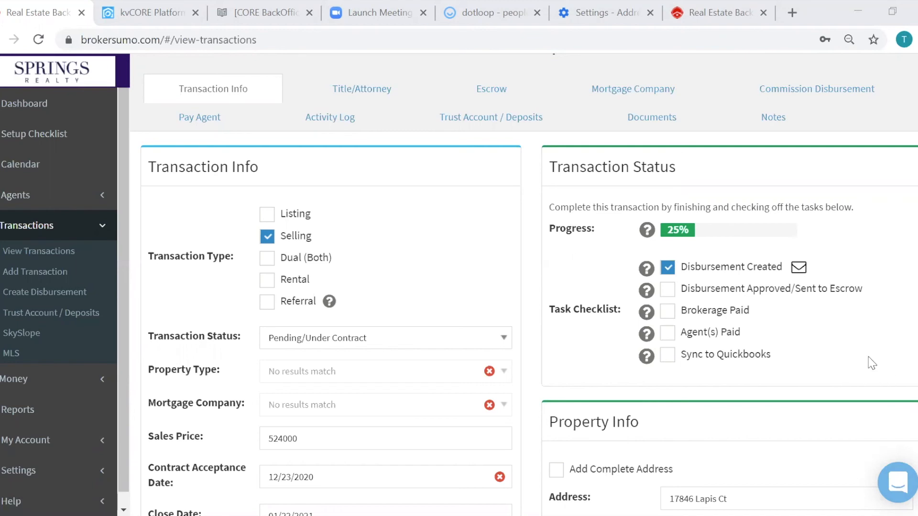
- Return to the transaction's commission disbursement and check its Commission Breakdown and Final Commission Breakdown
{"action": "scroll", "coordinate": [871, 363], "scroll_direction": "down", "scroll_amount": 4}
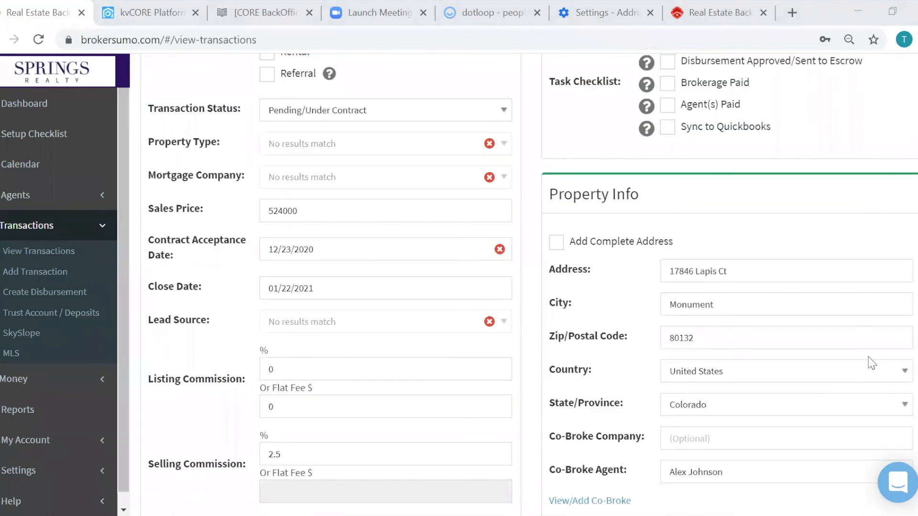
{"action": "scroll", "coordinate": [865, 349], "scroll_direction": "up", "scroll_amount": 1}
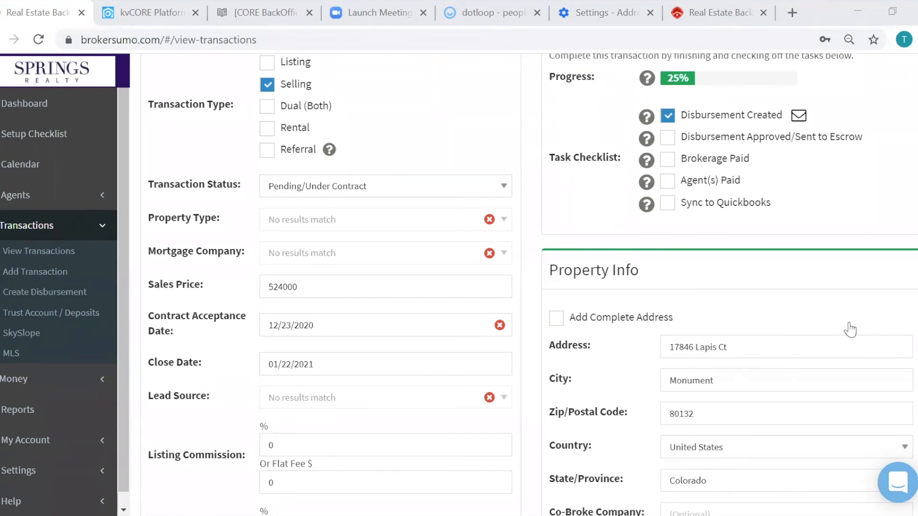
{"action": "scroll", "coordinate": [849, 329], "scroll_direction": "up", "scroll_amount": 5}
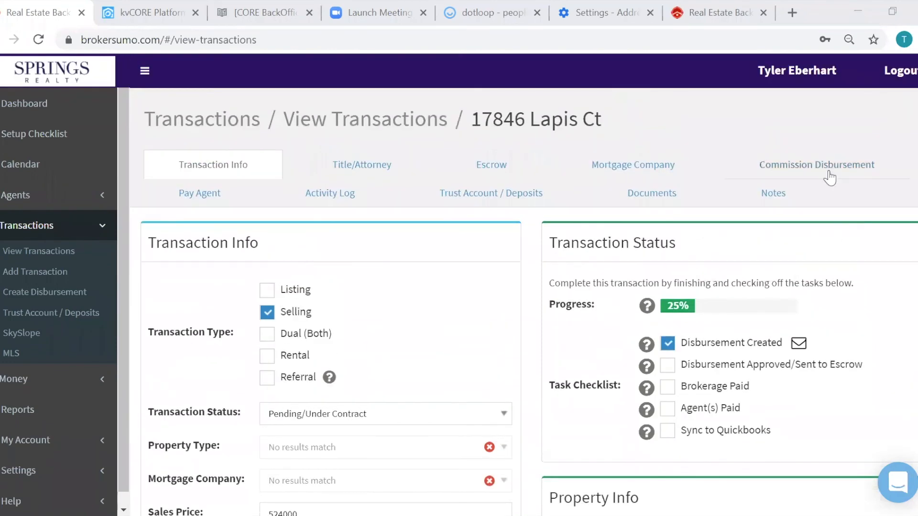
{"action": "left_click", "coordinate": [829, 177]}
{"action": "scroll", "coordinate": [444, 222], "scroll_direction": "down", "scroll_amount": 3}
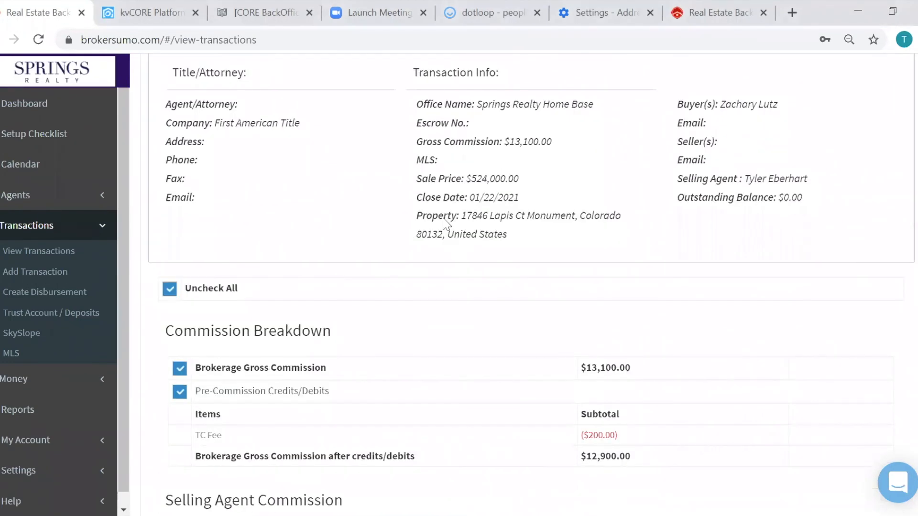
{"action": "scroll", "coordinate": [367, 257], "scroll_direction": "down", "scroll_amount": 2}
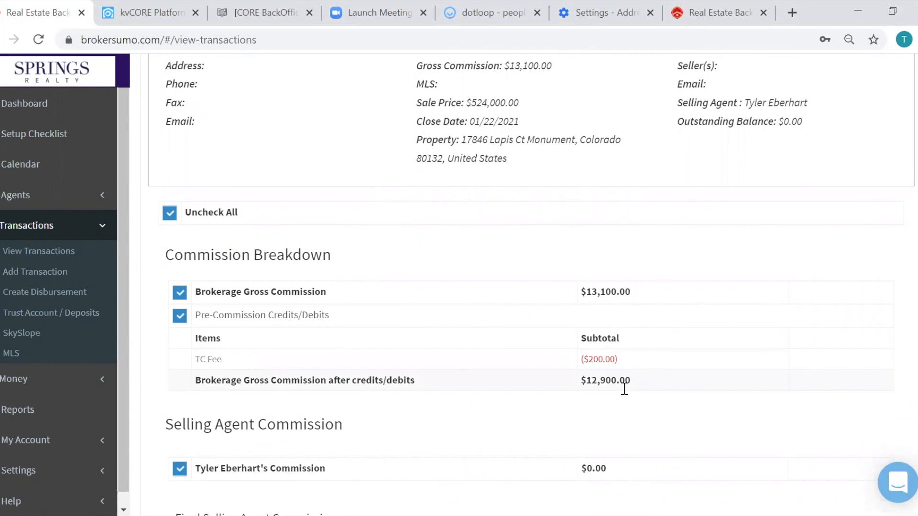
{"action": "scroll", "coordinate": [653, 358], "scroll_direction": "down", "scroll_amount": 8}
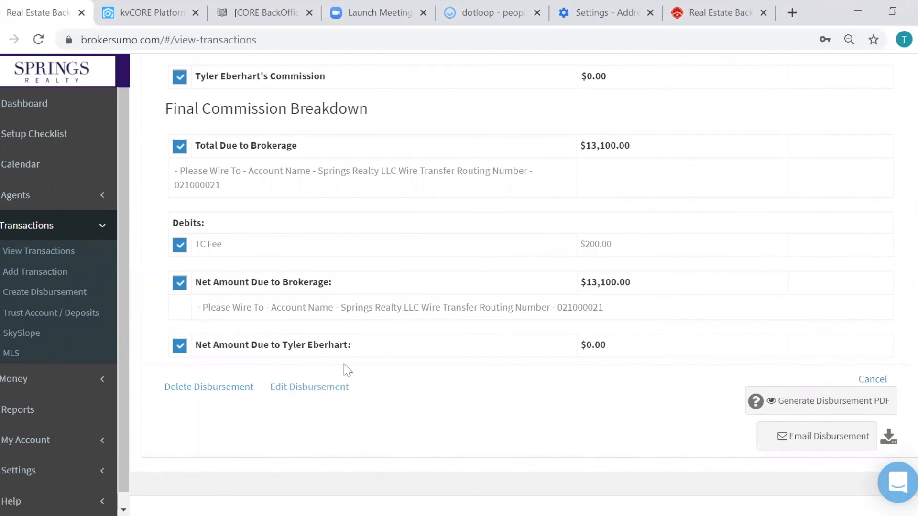
- Delete the transaction's commission disbursement and confirm the deletion
{"action": "left_click_drag", "start_coordinate": [645, 287], "coordinate": [611, 283]}
{"action": "left_click", "coordinate": [198, 389]}
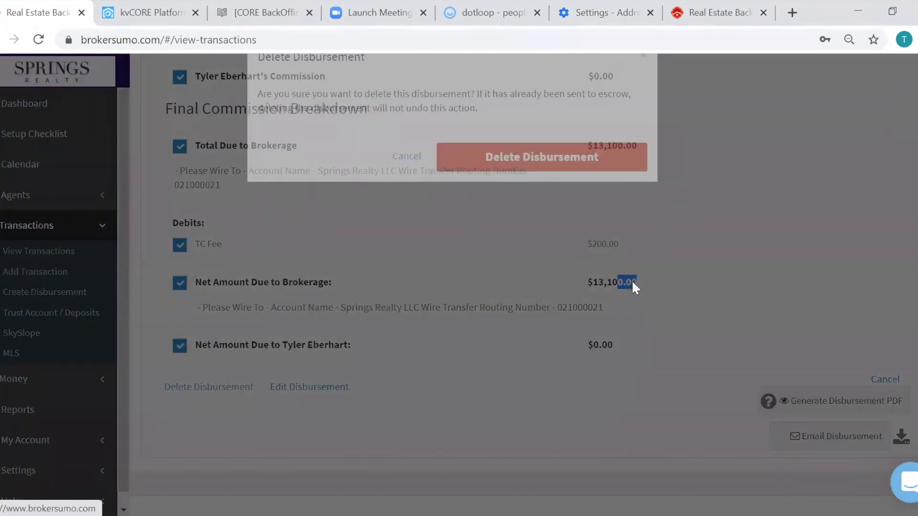
{"action": "left_click", "coordinate": [545, 199]}
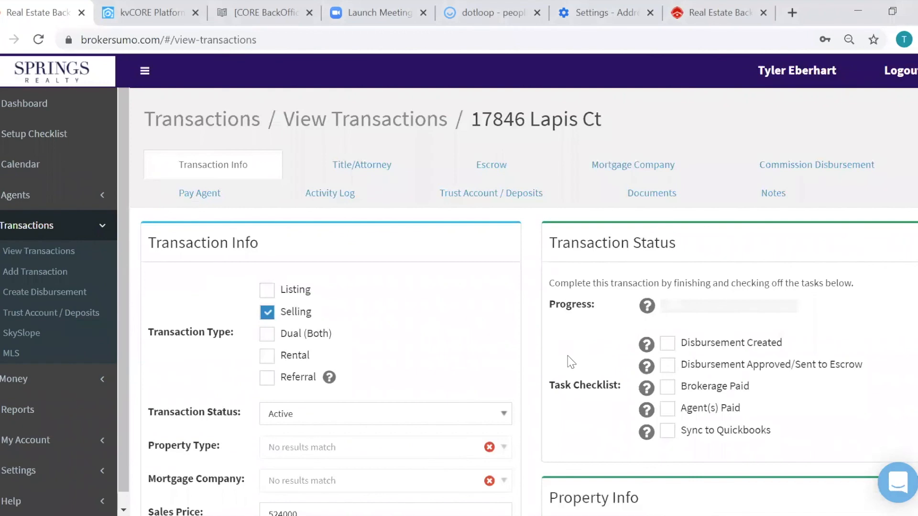
- Find the Outside Referral Company field in the transaction info and read its help note
{"action": "scroll", "coordinate": [570, 362], "scroll_direction": "down", "scroll_amount": 5}
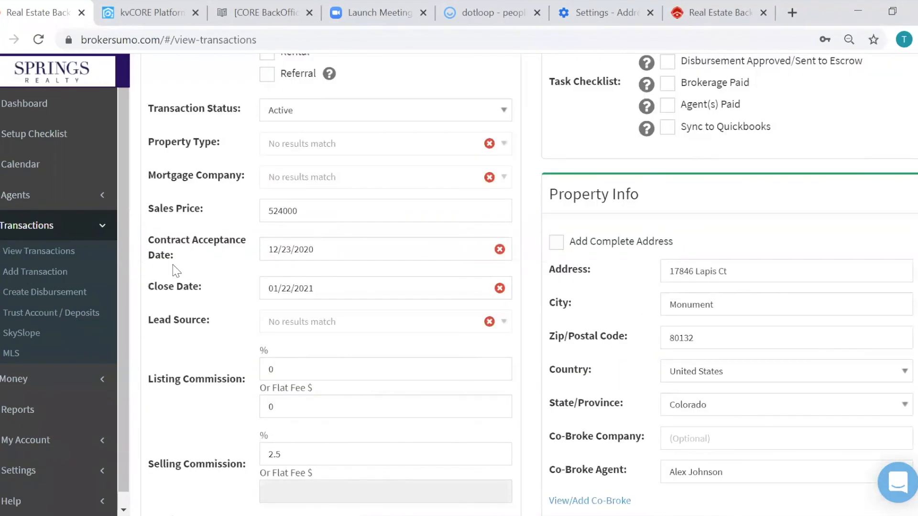
{"action": "scroll", "coordinate": [228, 401], "scroll_direction": "down", "scroll_amount": 1}
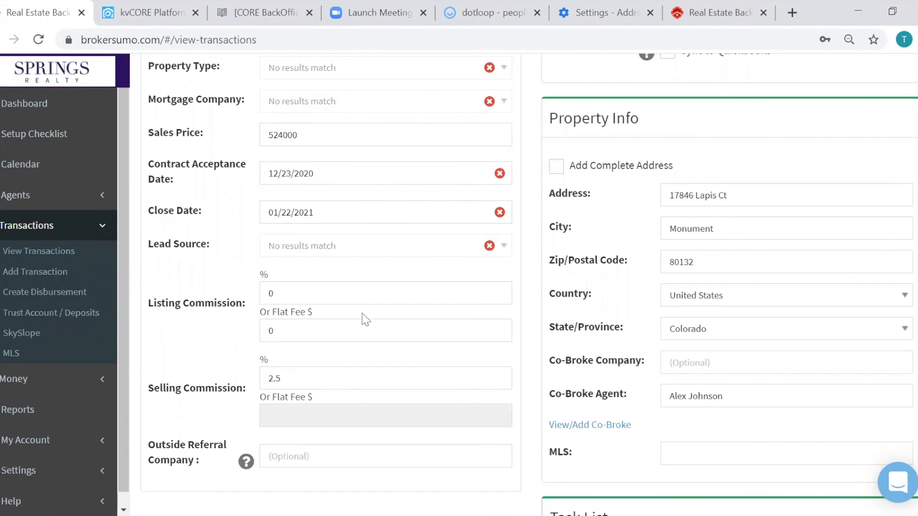
{"action": "scroll", "coordinate": [503, 381], "scroll_direction": "down", "scroll_amount": 10}
{"action": "scroll", "coordinate": [511, 406], "scroll_direction": "up", "scroll_amount": 8}
{"action": "mouse_move", "coordinate": [246, 285]}
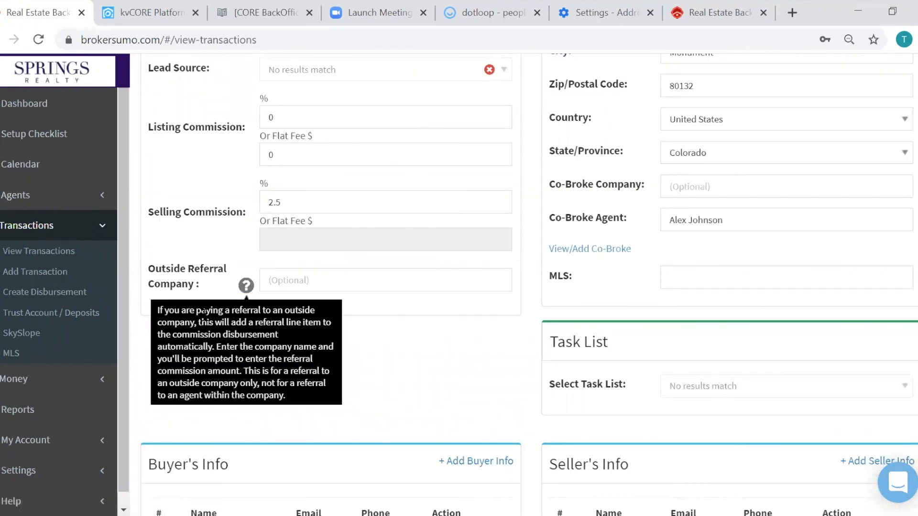